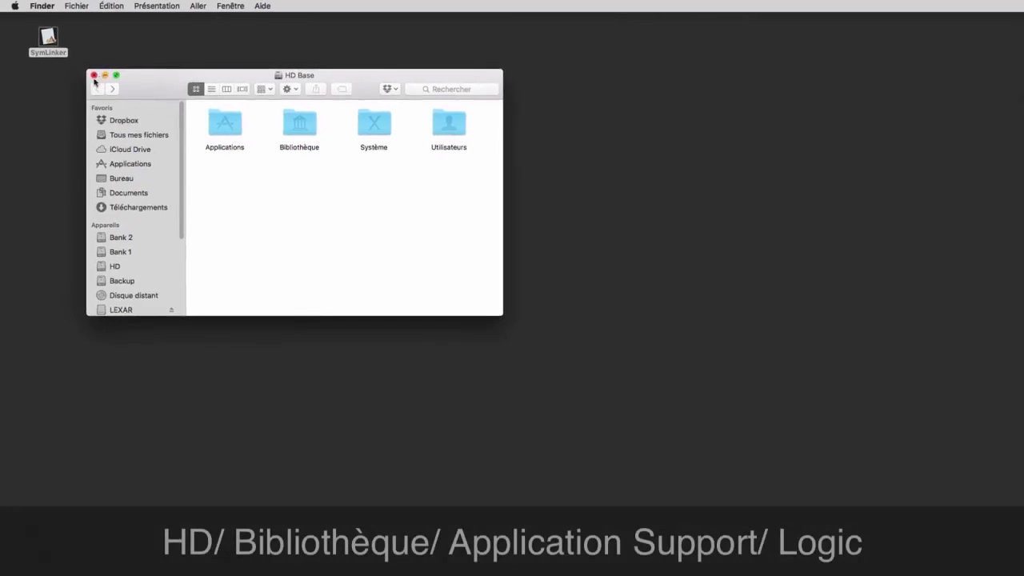
Step: Browse from HD Base through Bibliothèque to Application Support and select the Logic folder
double_click(295, 127)
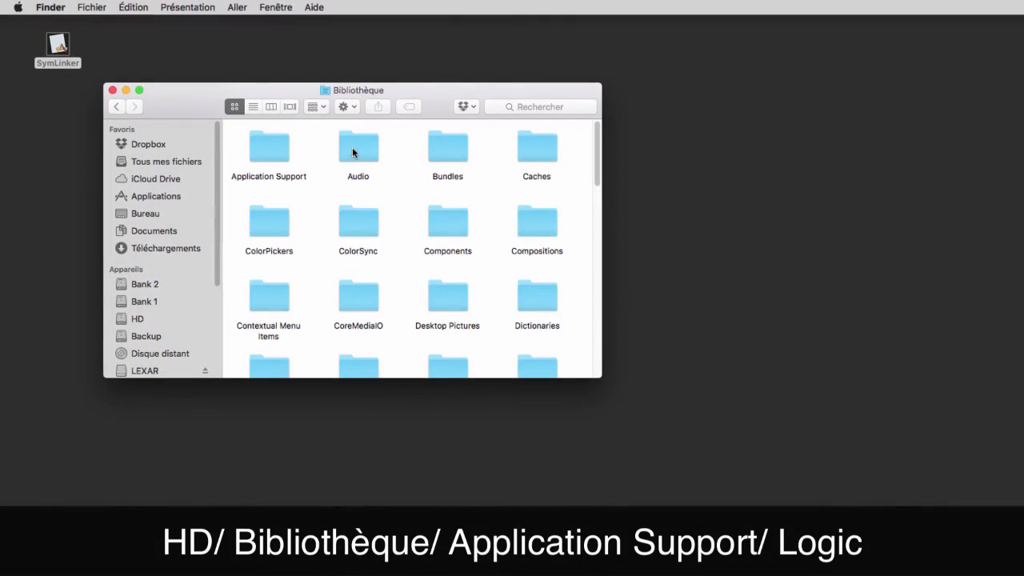
double_click(270, 148)
scroll(270, 152, down, 5)
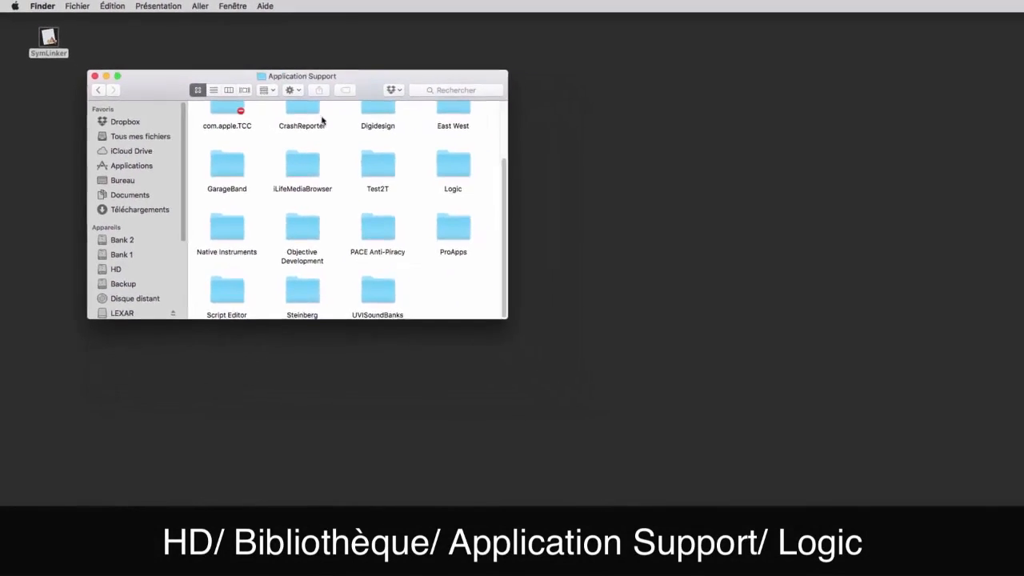
click(428, 159)
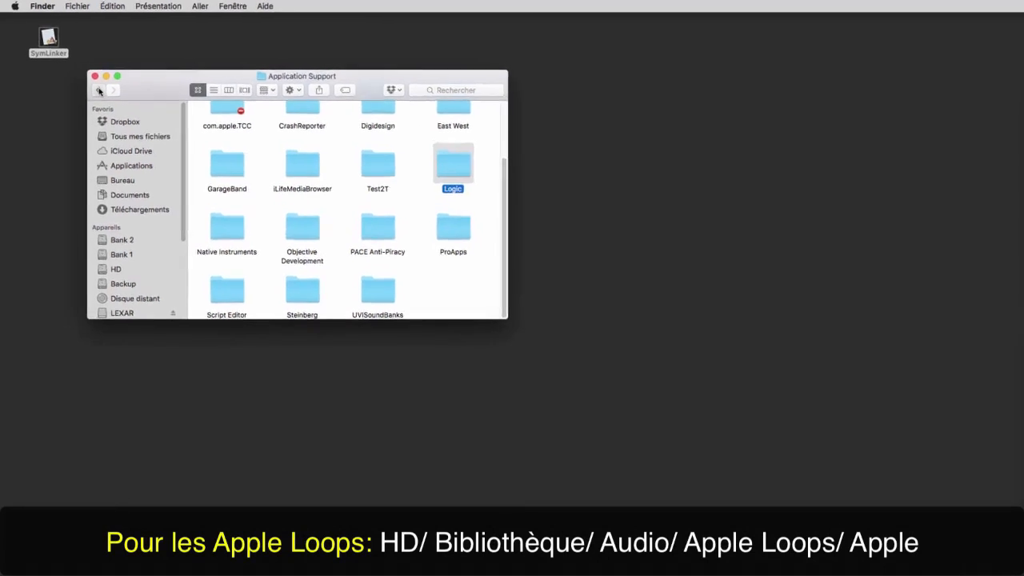
Step: Go back to Bibliothèque and open the Apple folder inside Audio/Apple Loops
click(98, 91)
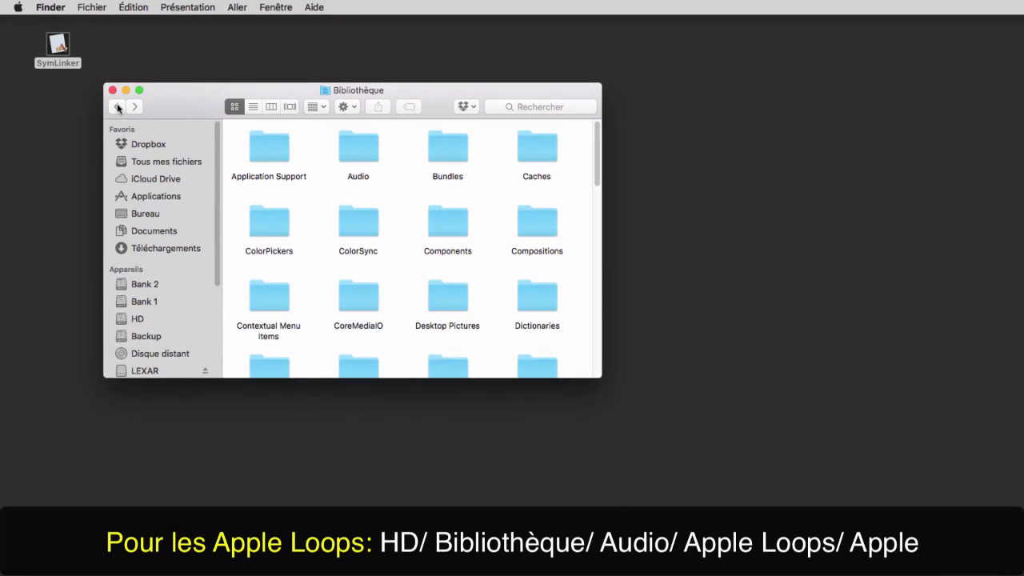
double_click(350, 147)
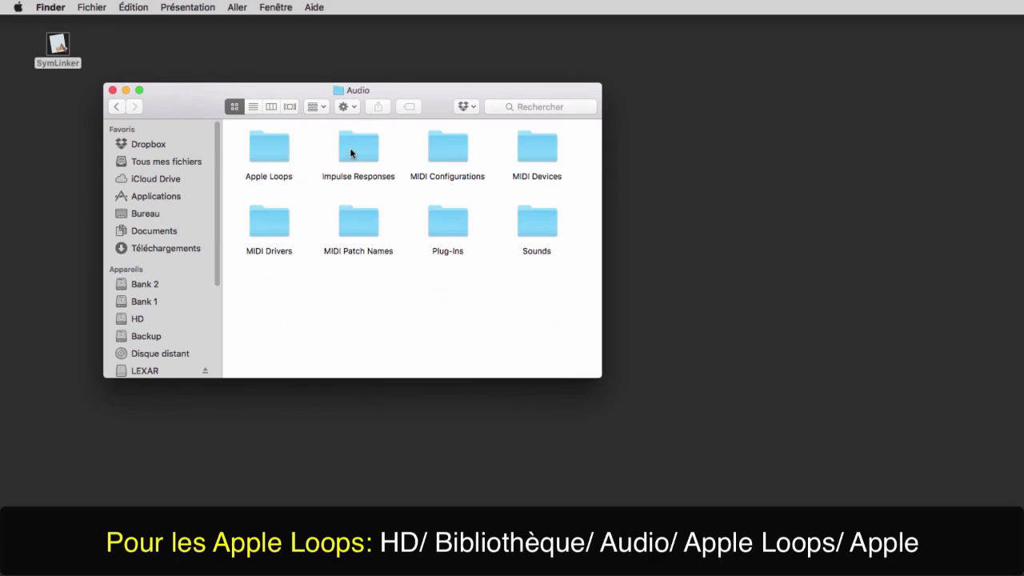
double_click(270, 152)
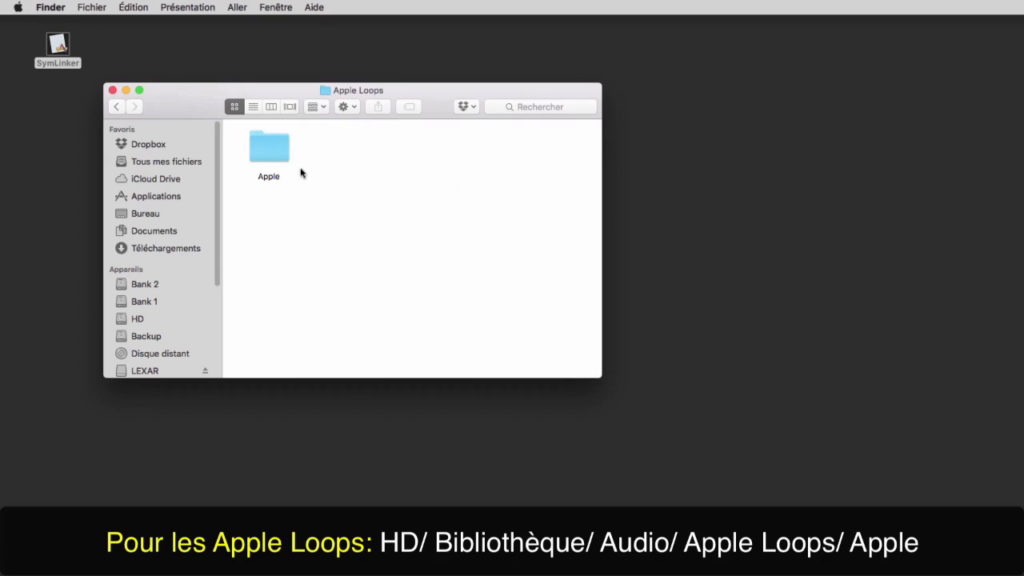
double_click(268, 148)
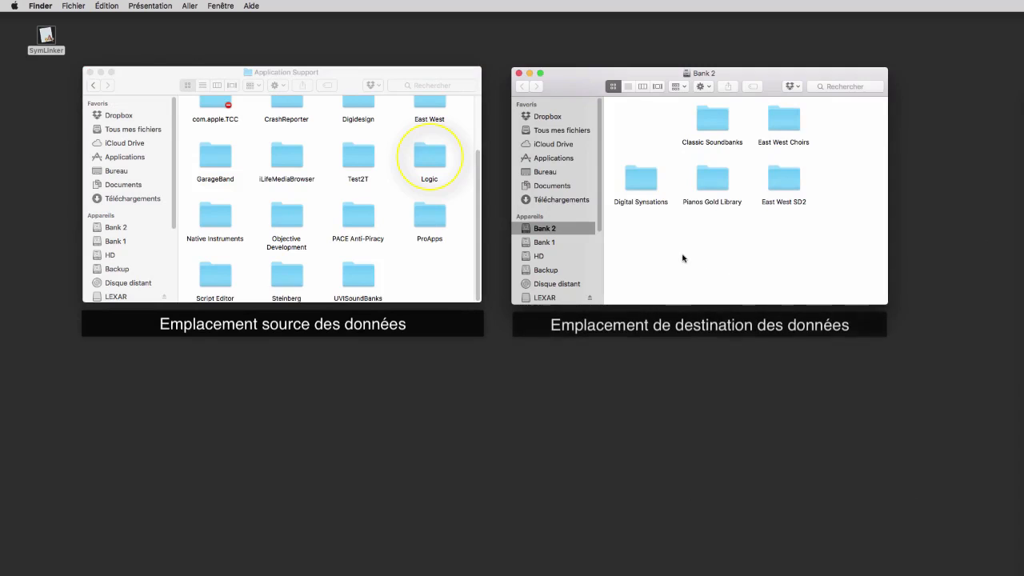
Step: Create a new folder named Content on the Bank 2 drive
right_click(659, 134)
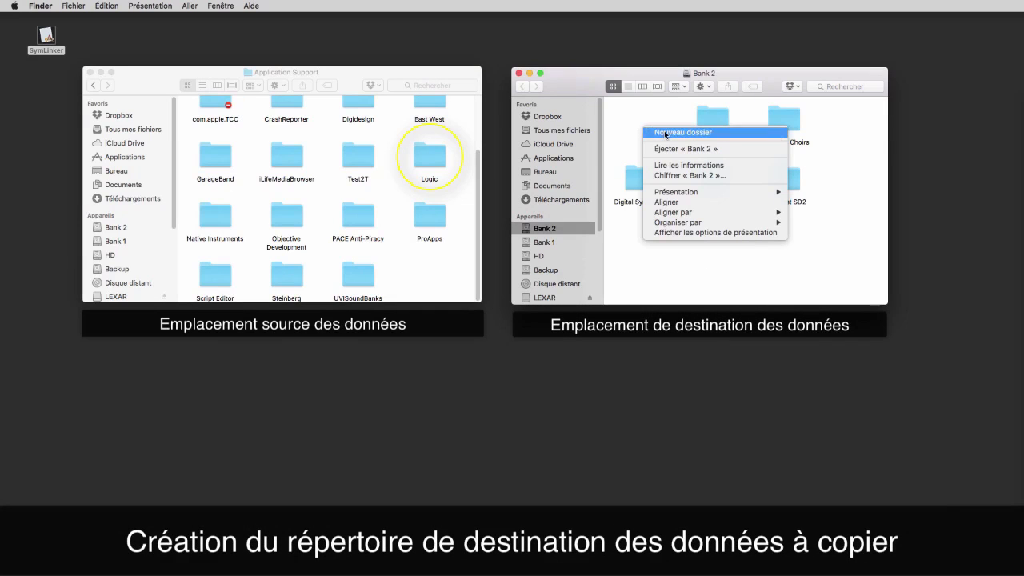
click(664, 130)
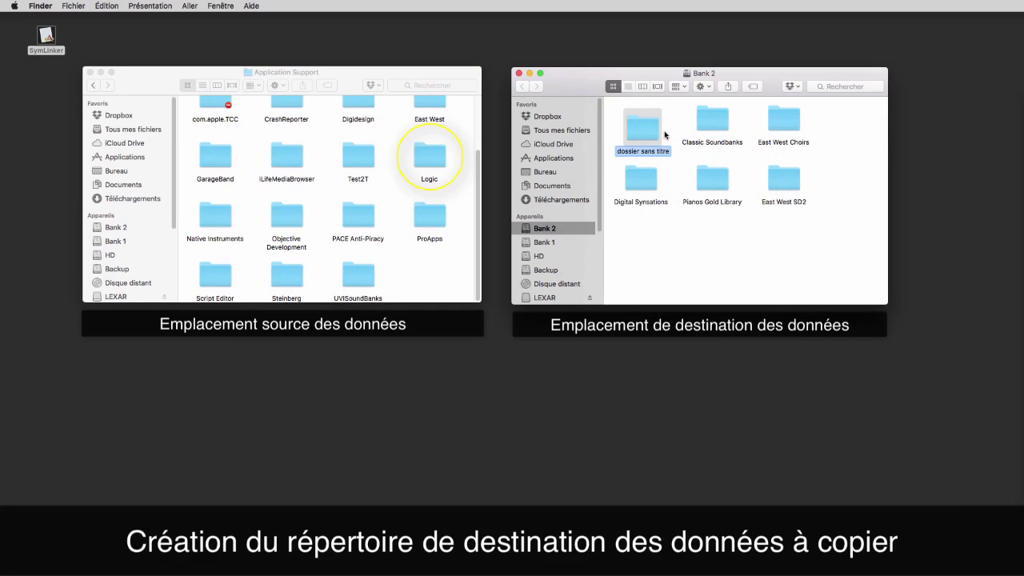
click(648, 151)
triple_click(647, 151)
text(Content)
key(Return)
Step: Create a folder named Logic inside Content and place its icon in the upper-left corner of the folder view
double_click(642, 130)
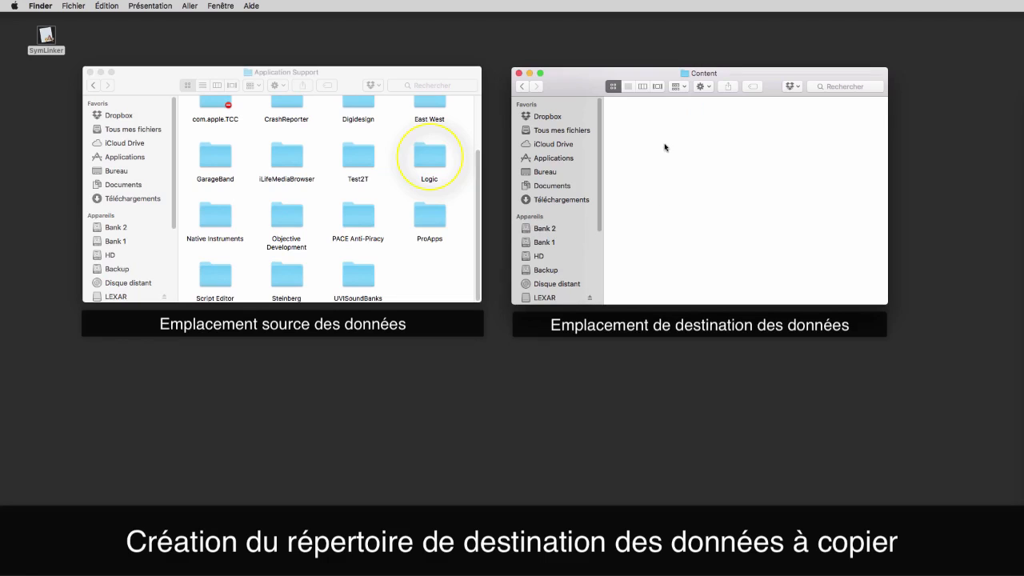
right_click(666, 141)
click(684, 144)
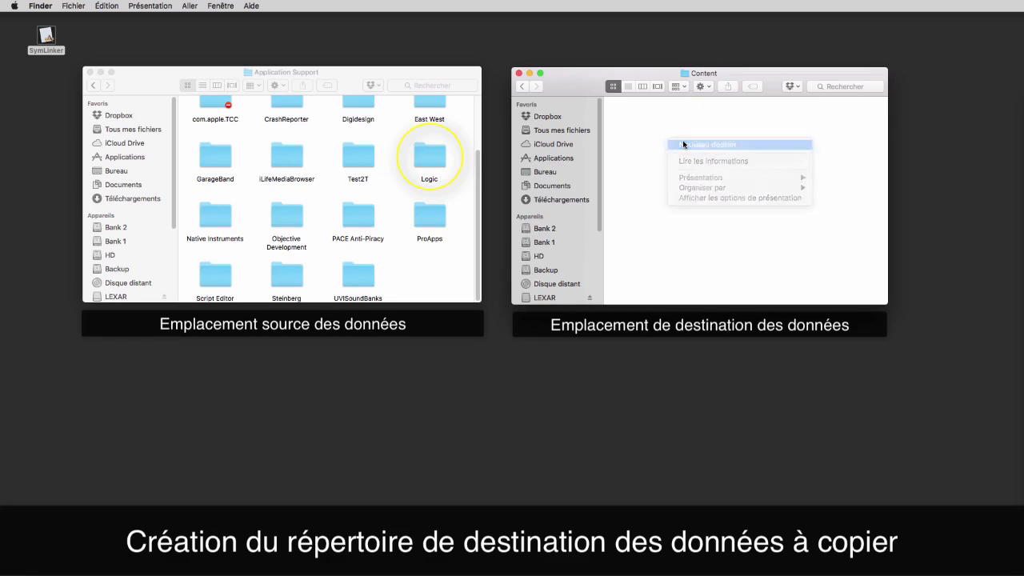
text(L)
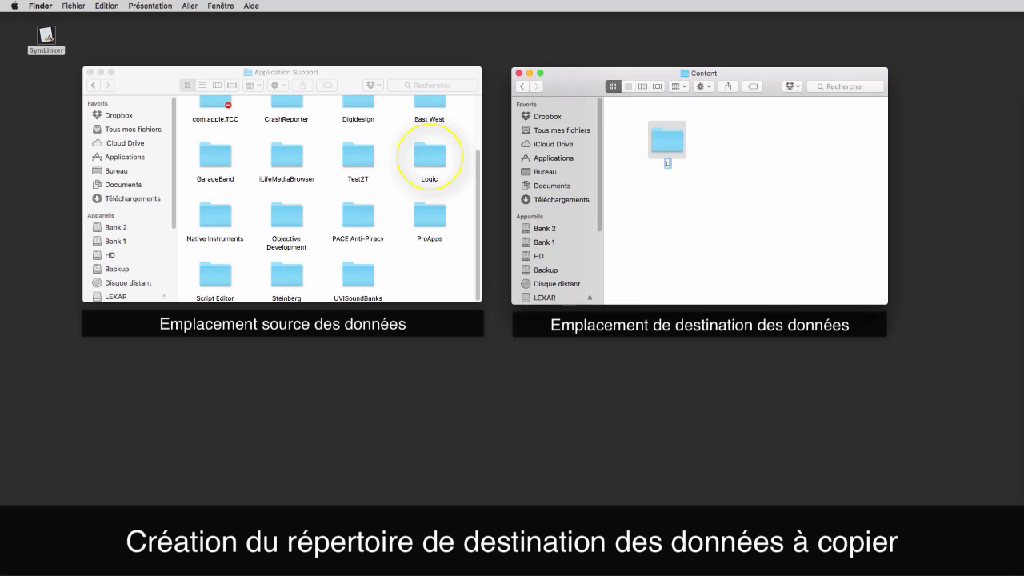
text(ogic)
key(Return)
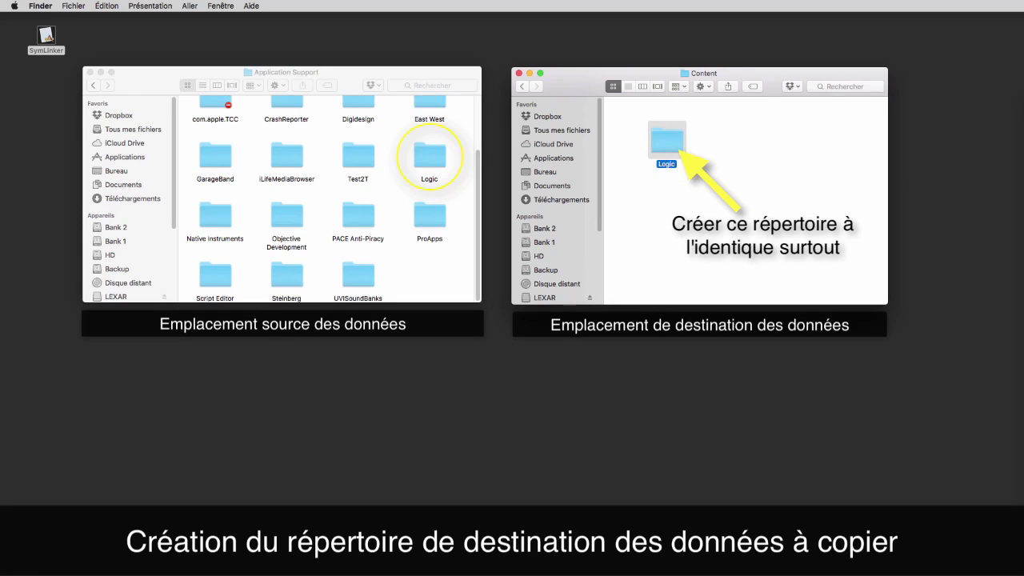
click(675, 150)
click(672, 148)
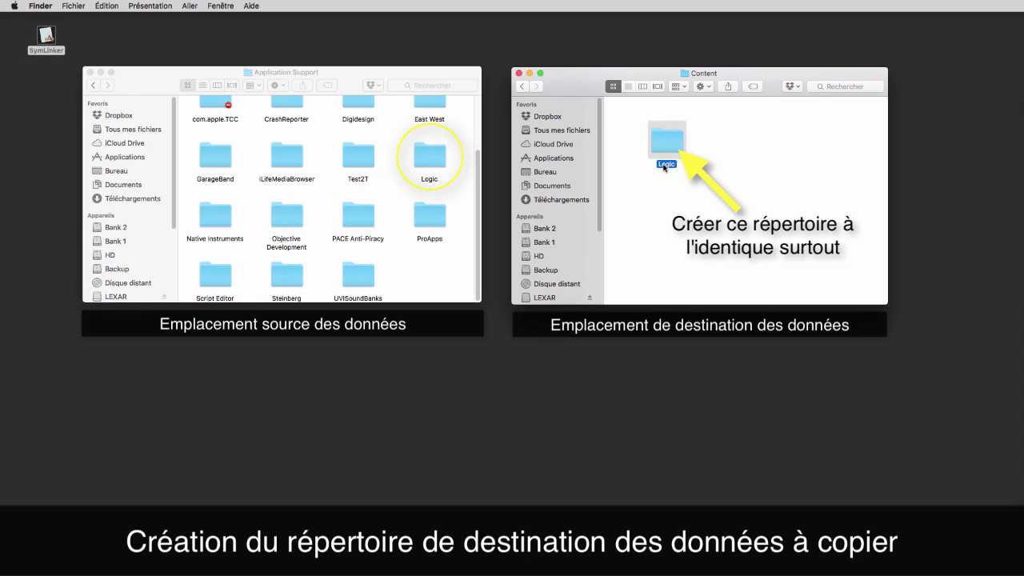
drag(668, 154, 641, 136)
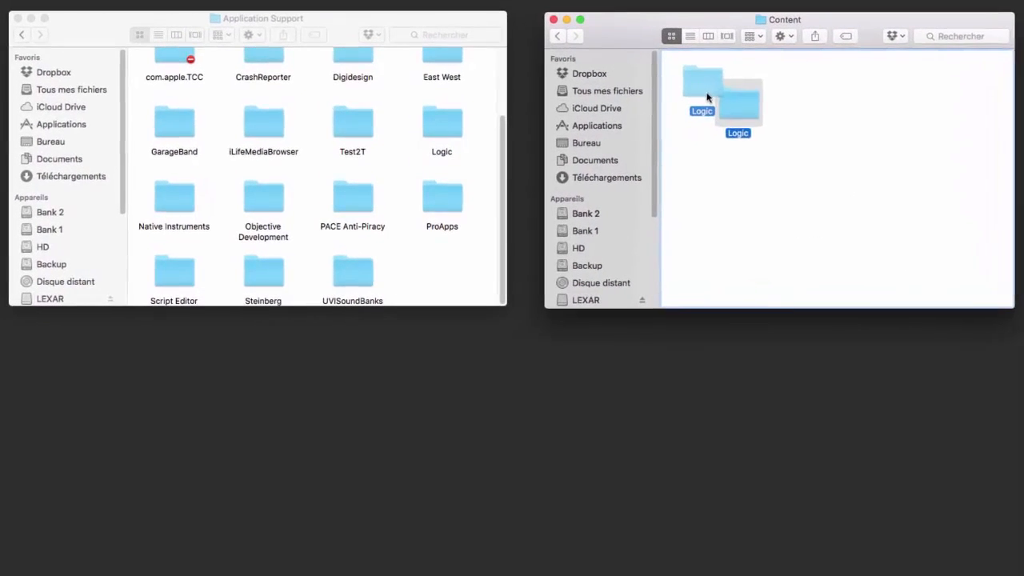
drag(707, 97, 707, 97)
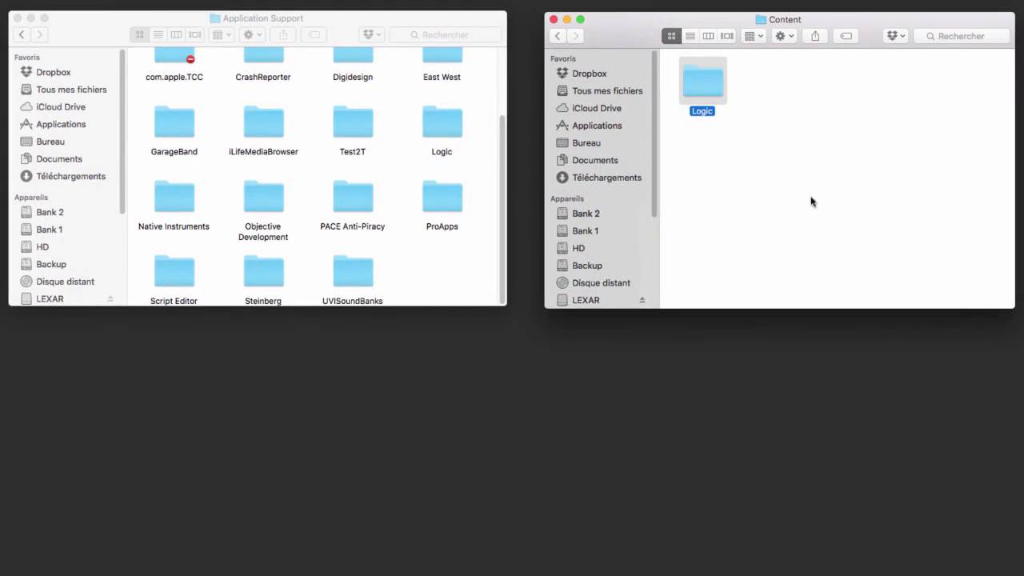
Step: Copy all five folders from Application Support/Logic into the new Logic folder on Bank 2
double_click(709, 85)
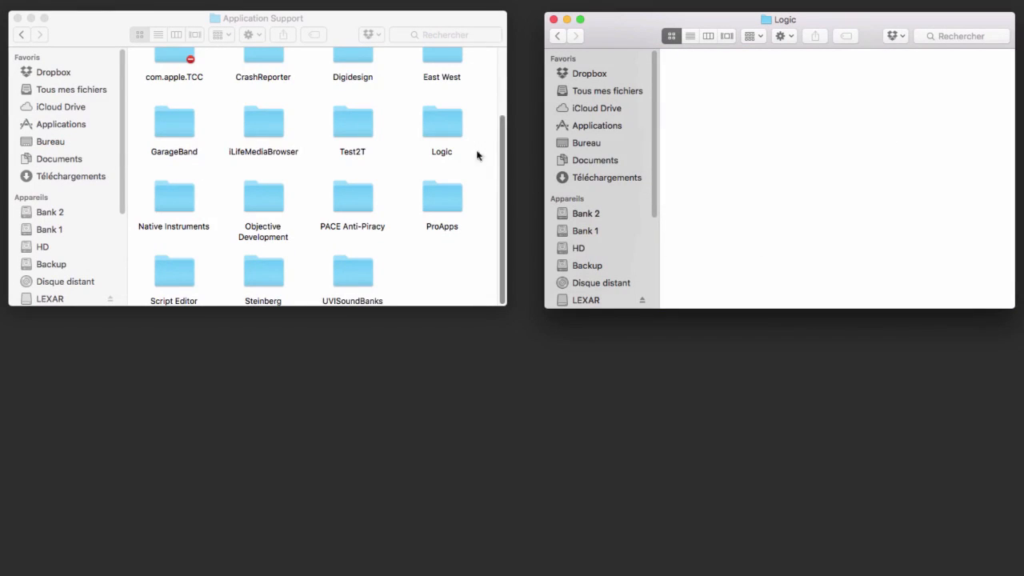
click(420, 22)
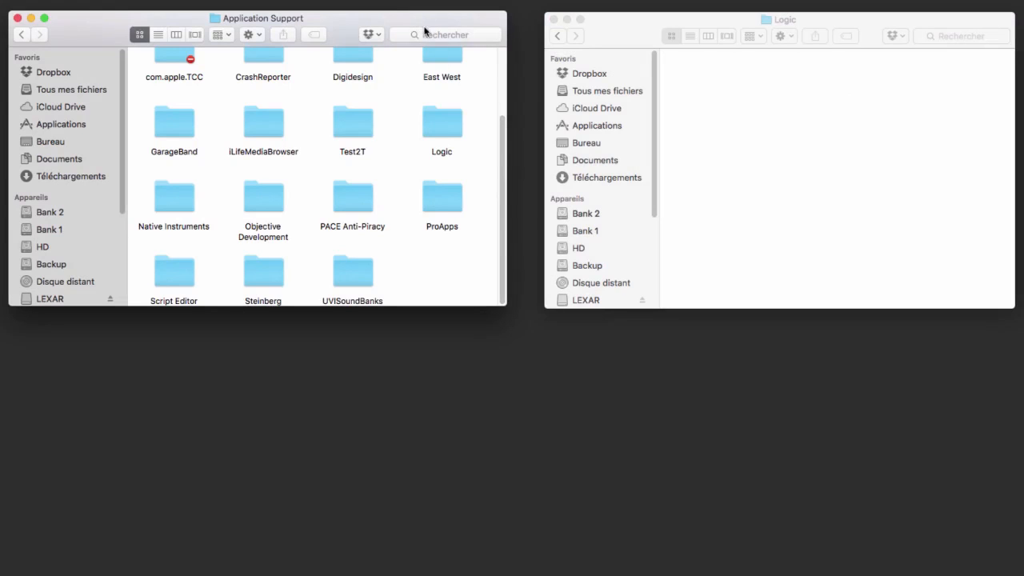
double_click(440, 122)
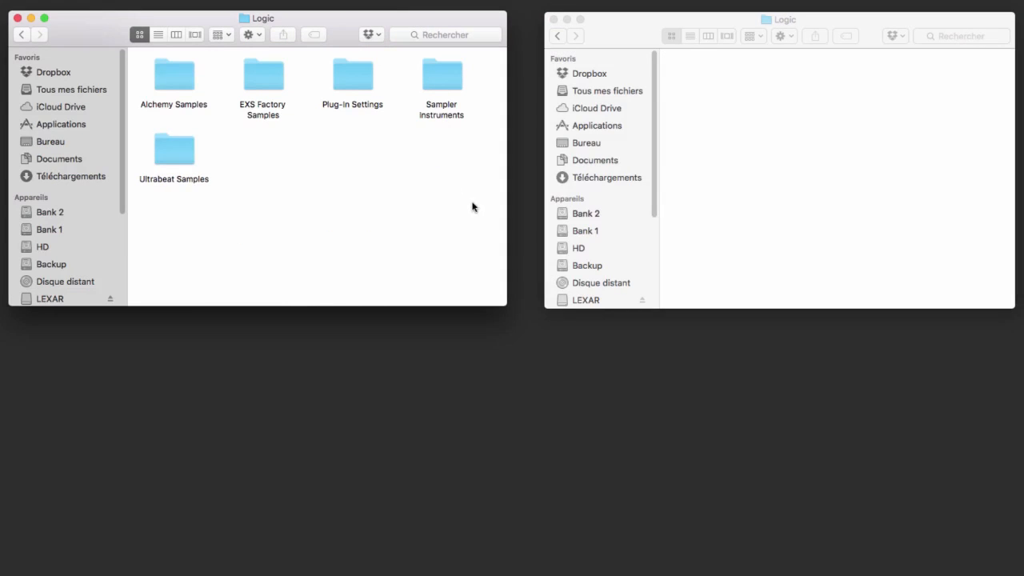
drag(472, 206, 141, 81)
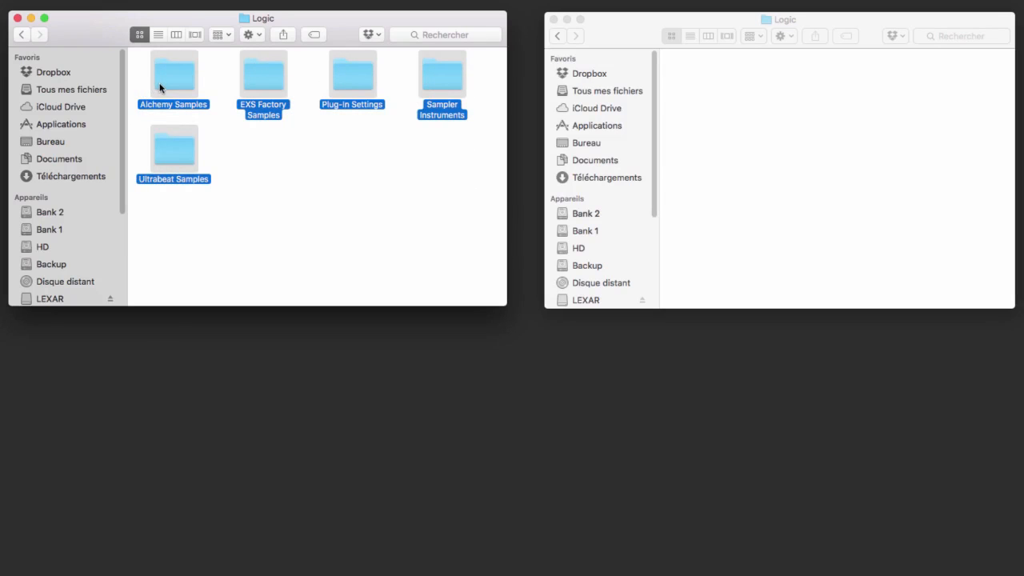
right_click(160, 88)
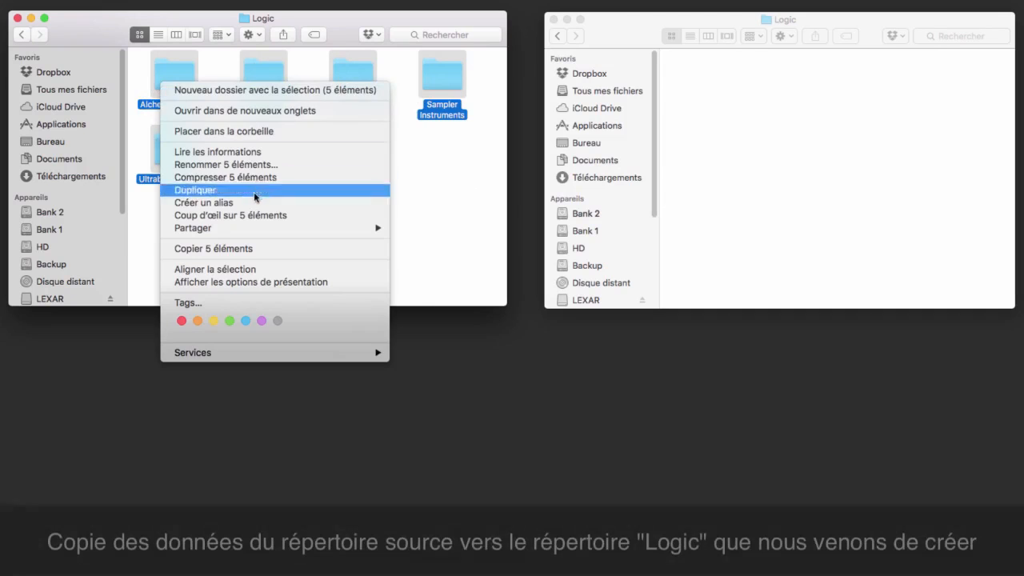
click(268, 247)
click(844, 113)
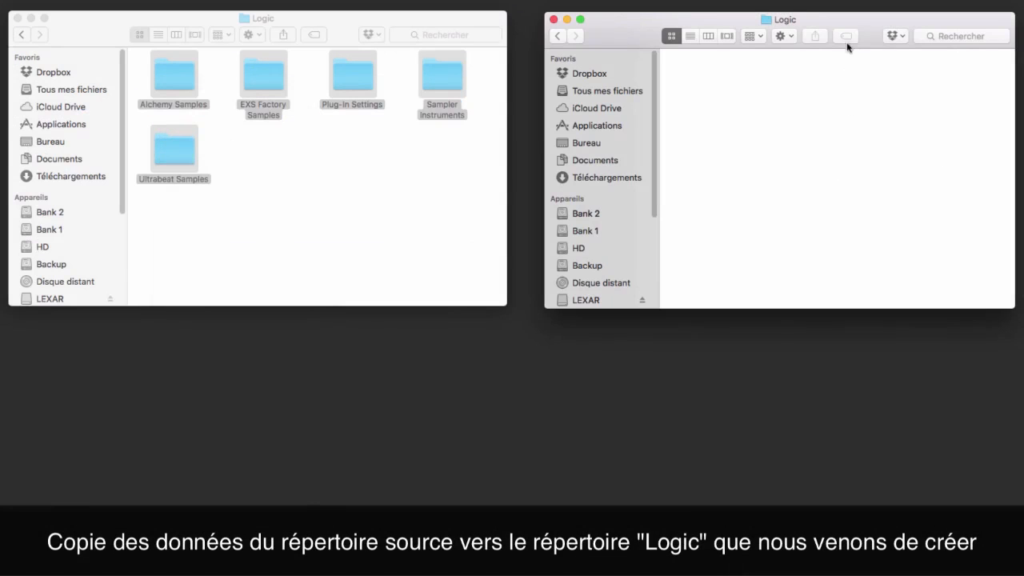
right_click(749, 125)
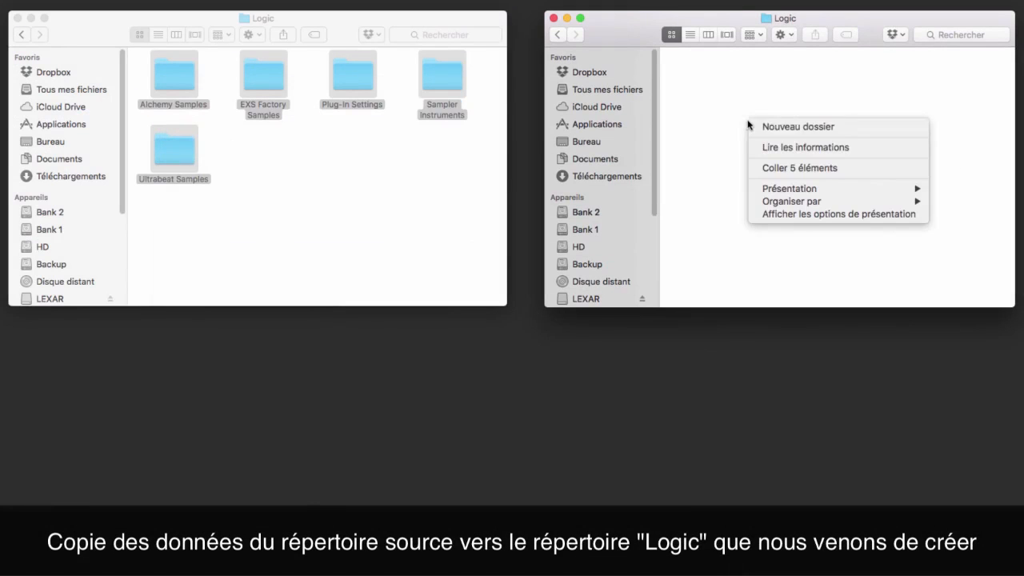
click(803, 169)
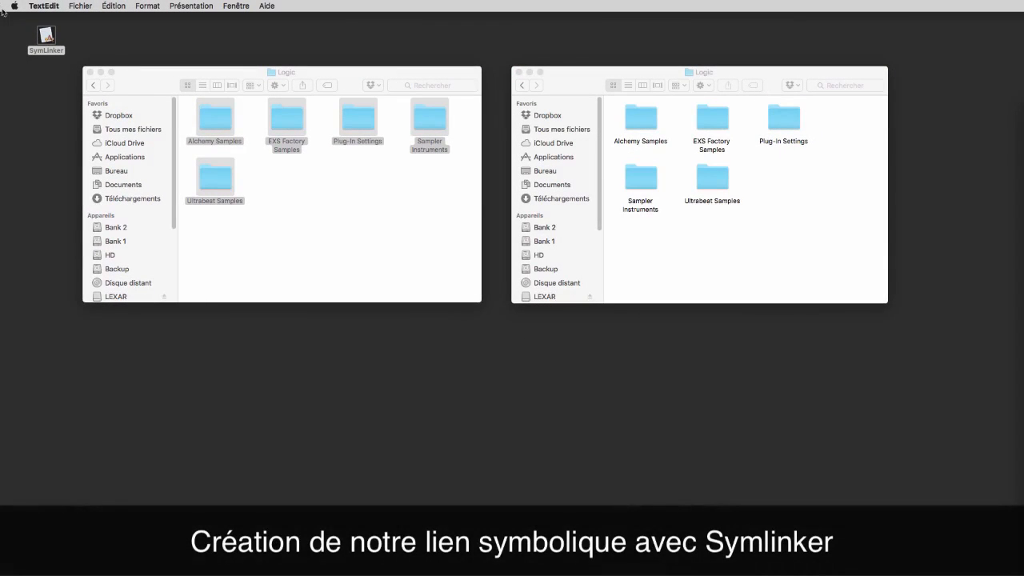
Step: Launch SymLinker, place its window below the two folder windows and set its source to Bank 2/Content/Logic
click(51, 37)
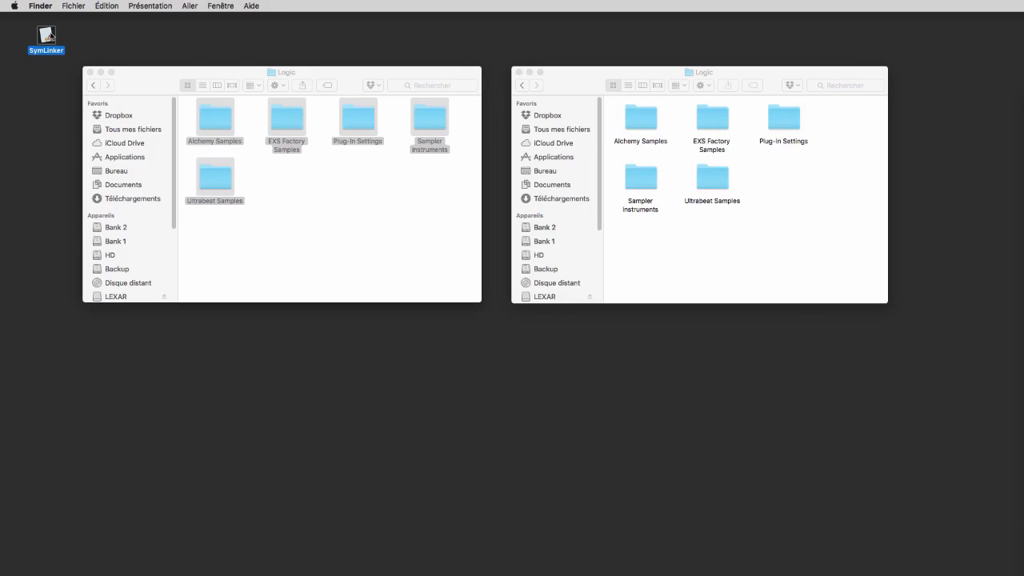
double_click(48, 35)
drag(629, 276, 450, 333)
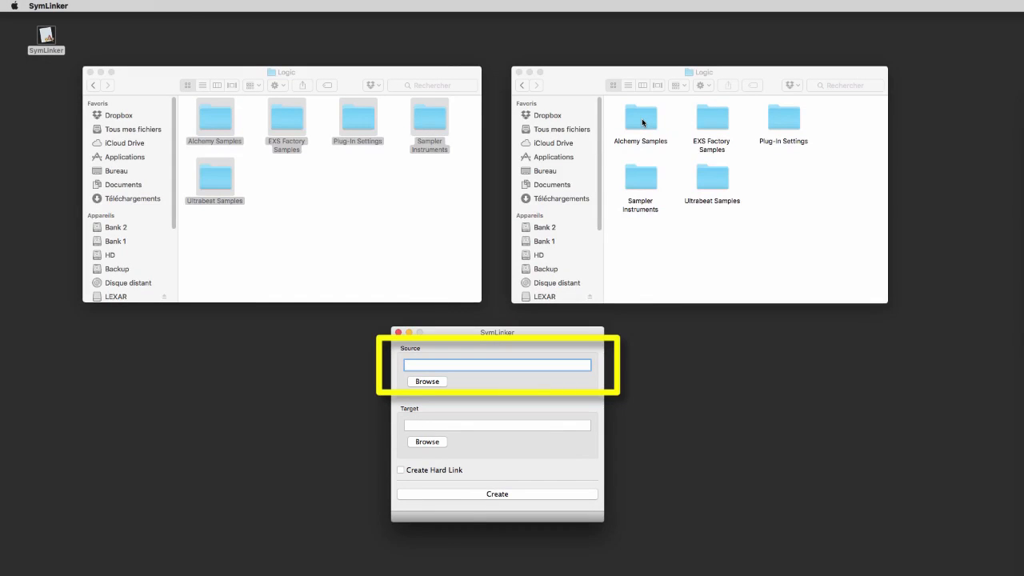
click(525, 86)
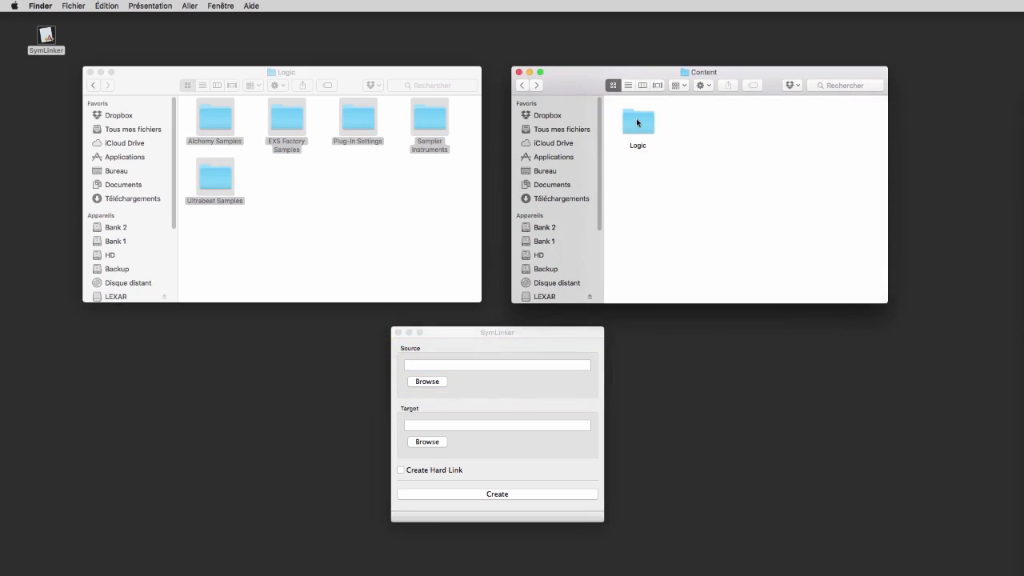
drag(638, 122, 465, 368)
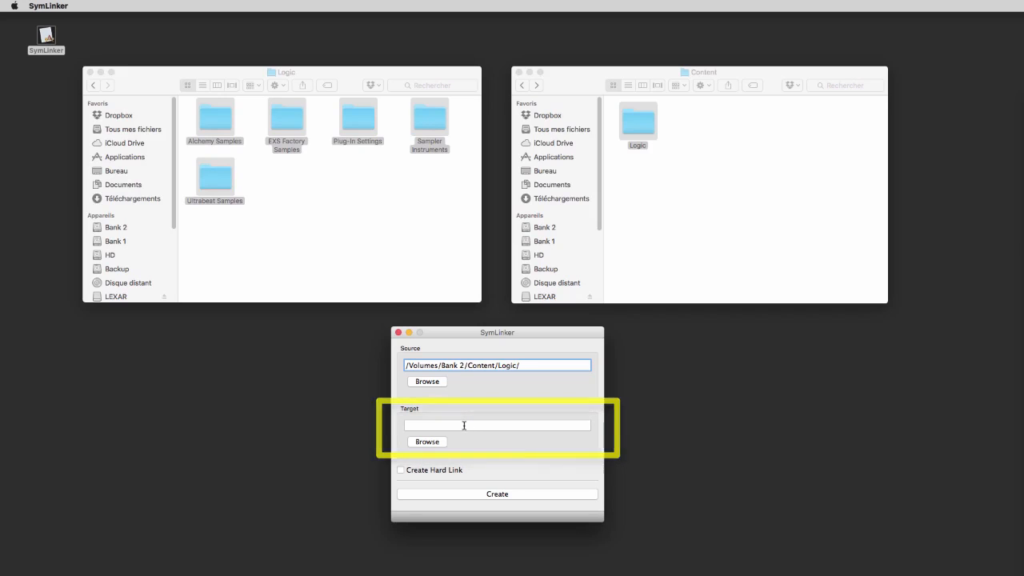
Step: Set the link's target to the desktop (Bureau) under the name Logic
click(427, 442)
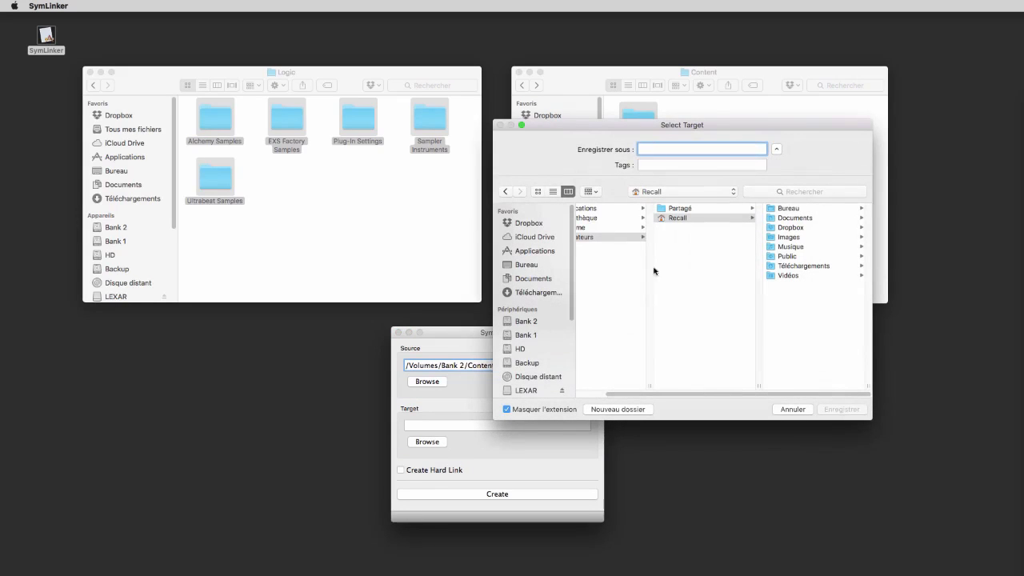
click(534, 265)
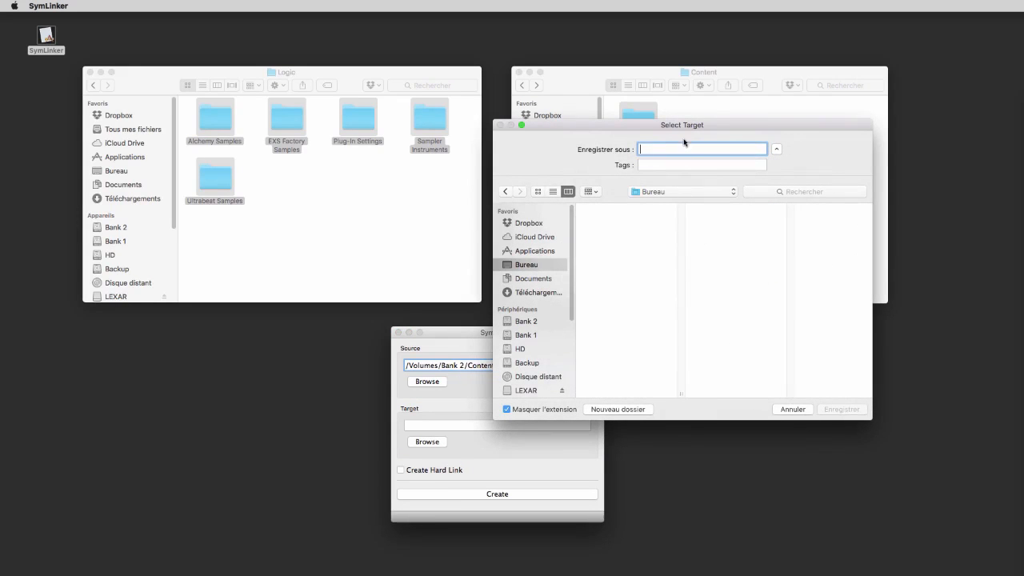
text(Logic)
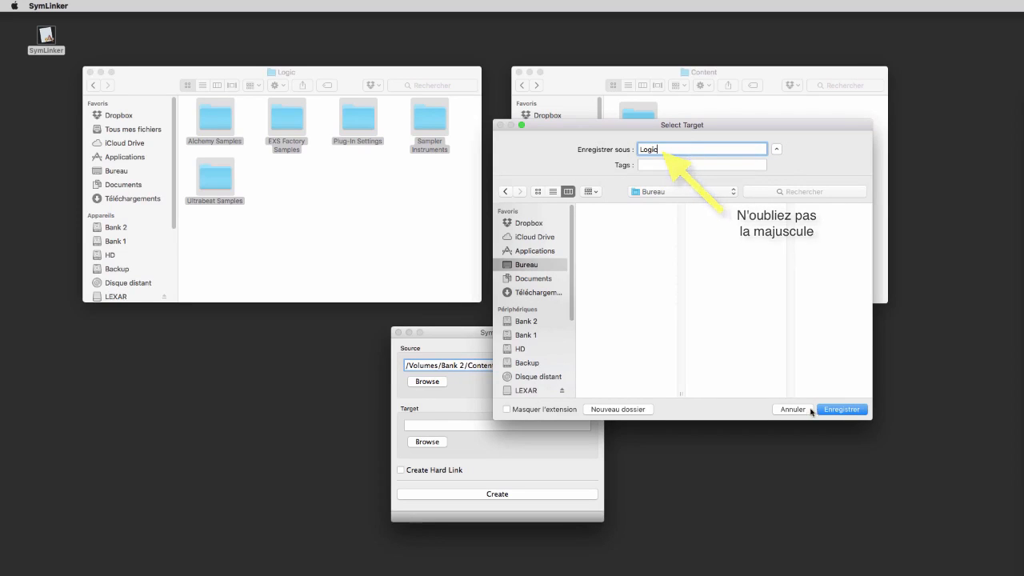
click(841, 409)
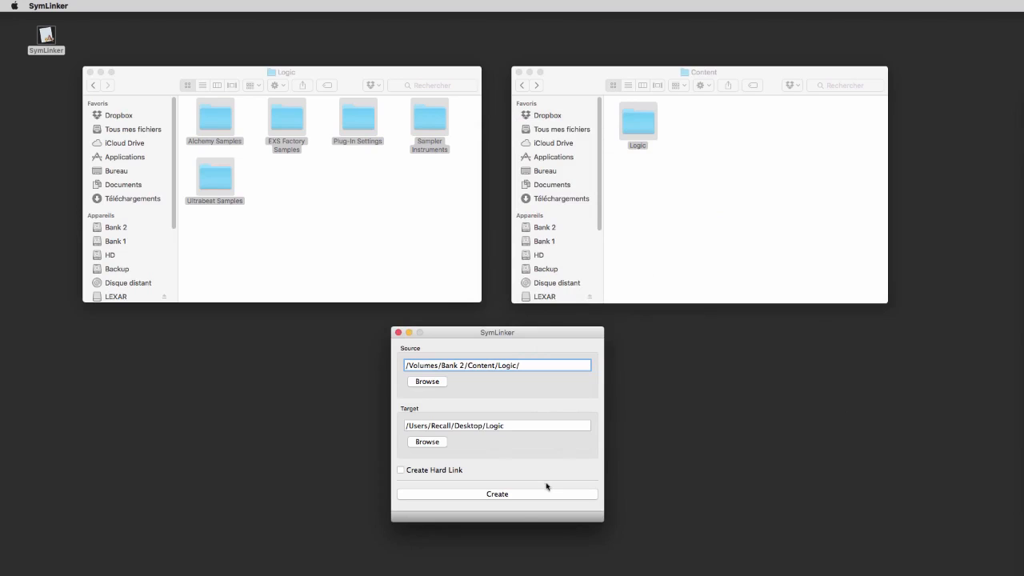
Step: Create the symbolic link and move it on the desktop to the free area beside the SymLinker window
click(499, 494)
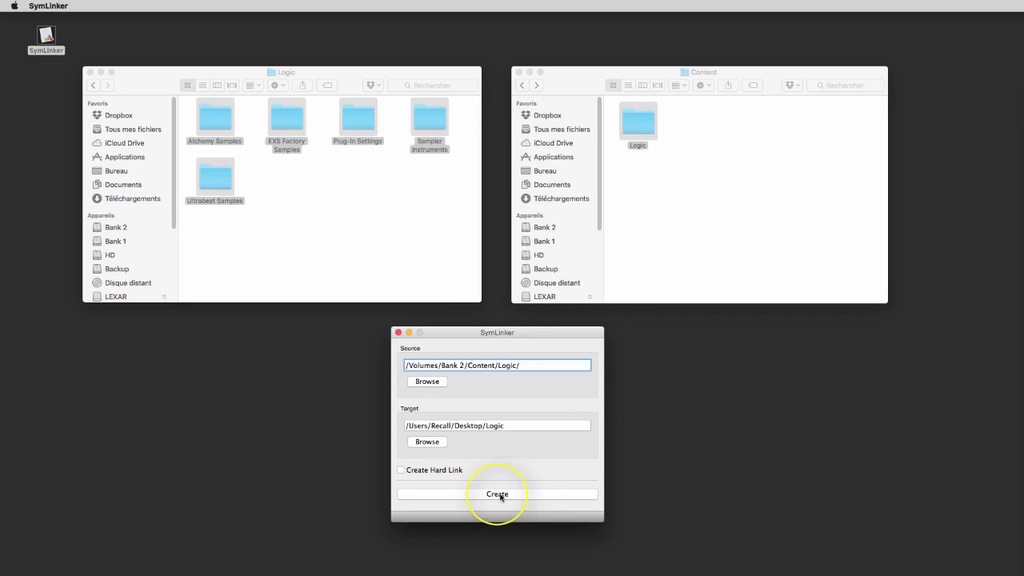
click(501, 495)
drag(1022, 416, 746, 441)
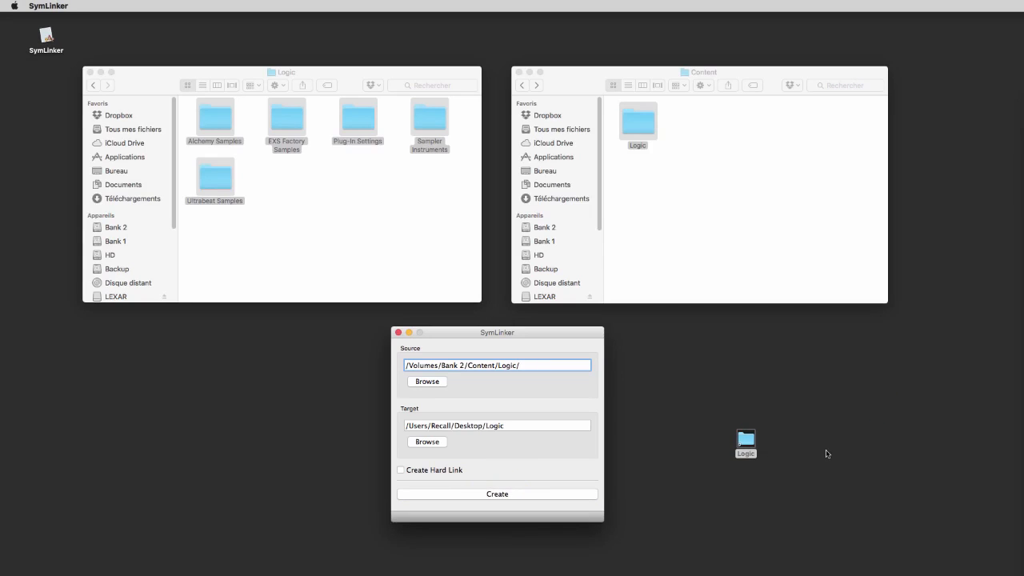
Step: Move the original Logic folder in Application Support to the trash, authorizing the change with the account password
click(95, 87)
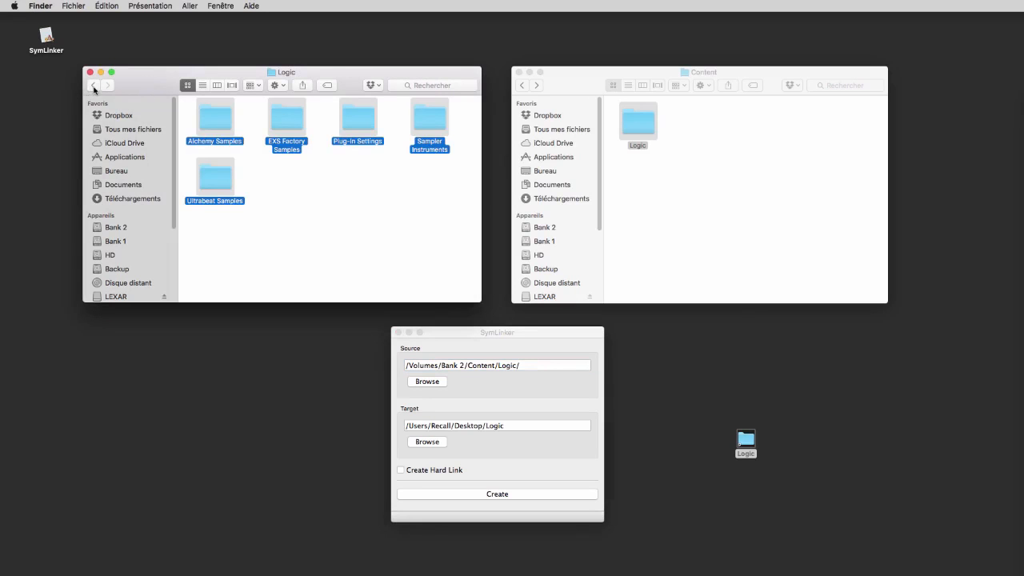
click(95, 88)
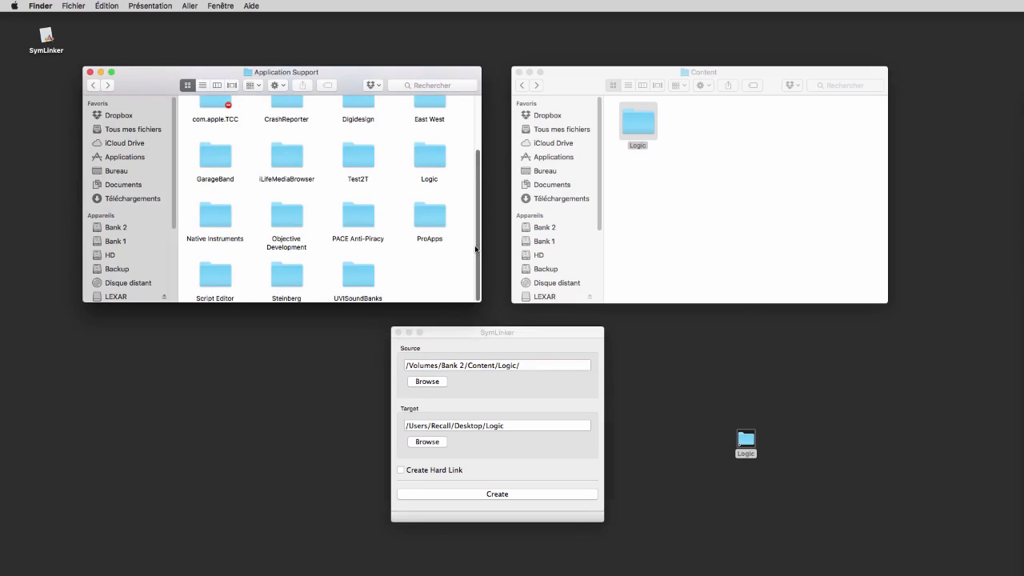
scroll(475, 249, up, 3)
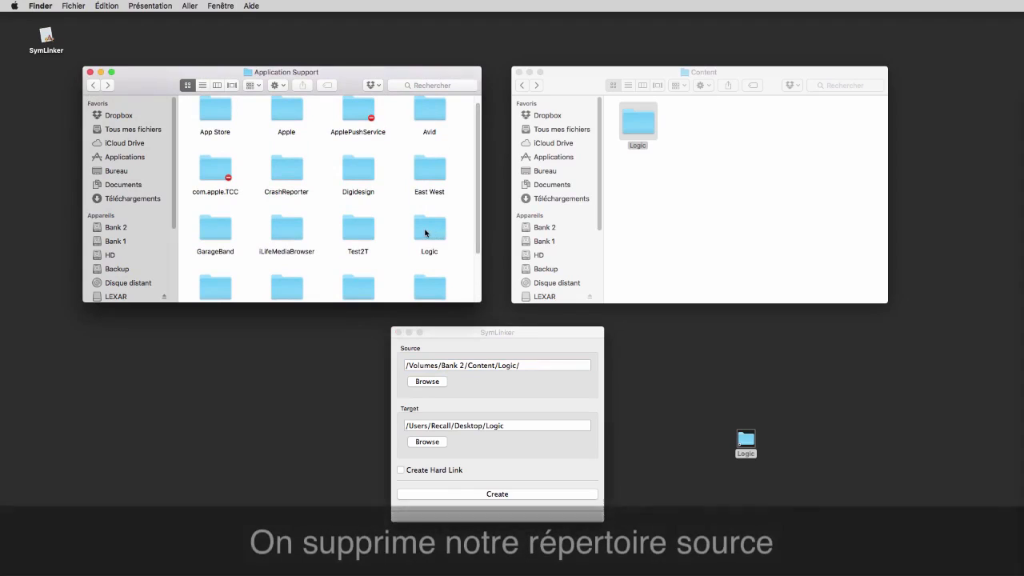
click(426, 233)
right_click(440, 231)
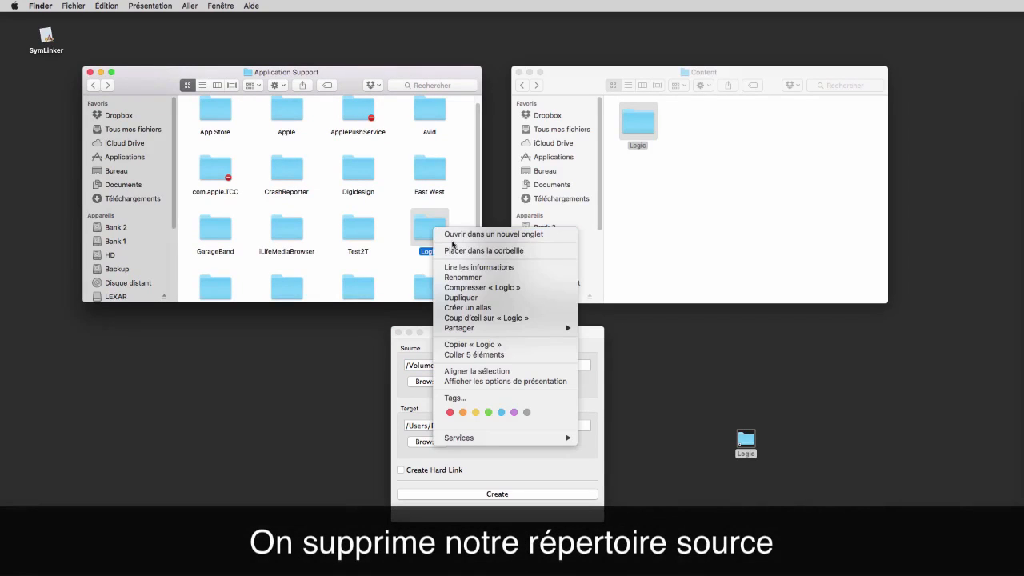
click(462, 255)
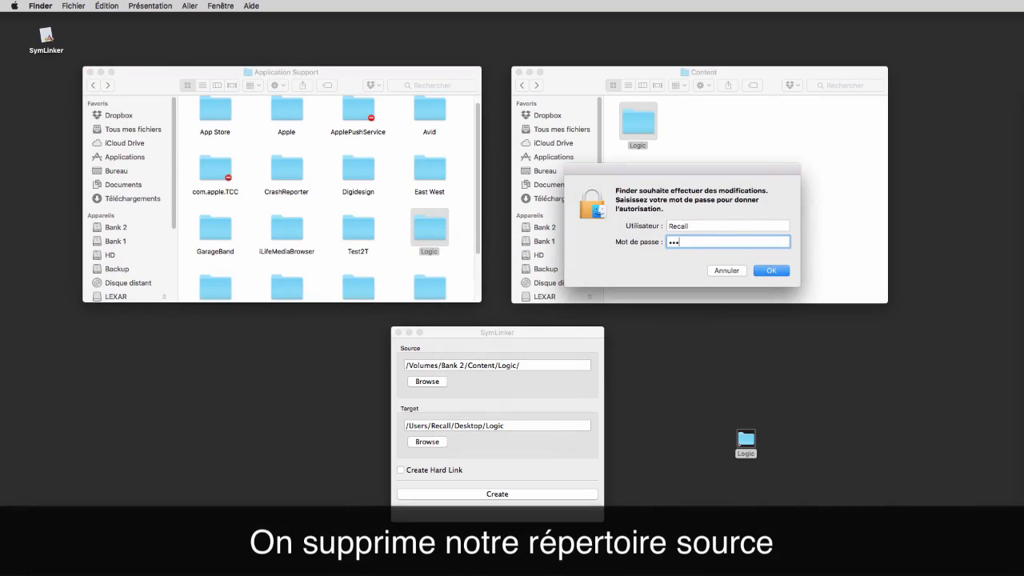
text(•••••)
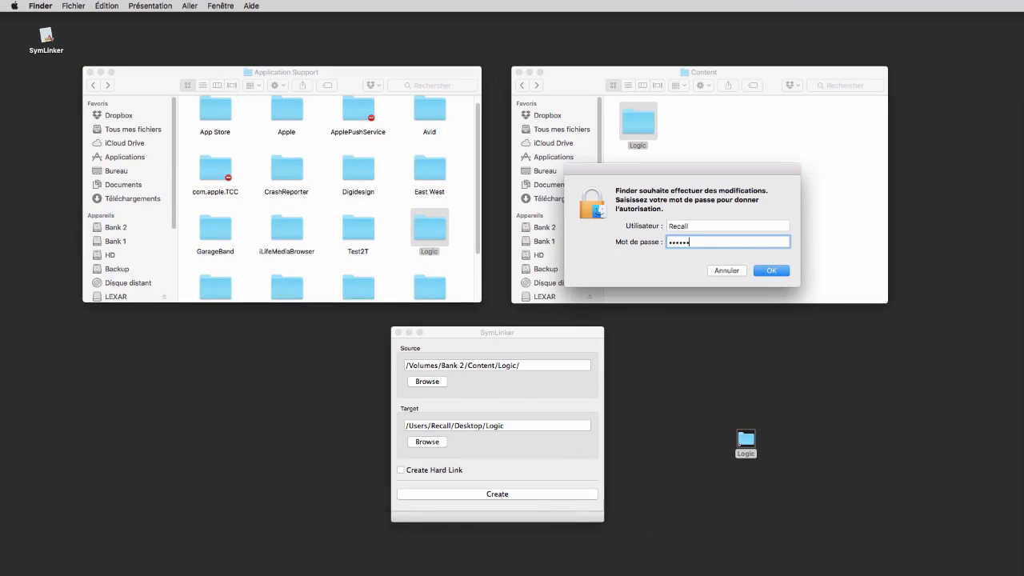
key(Return)
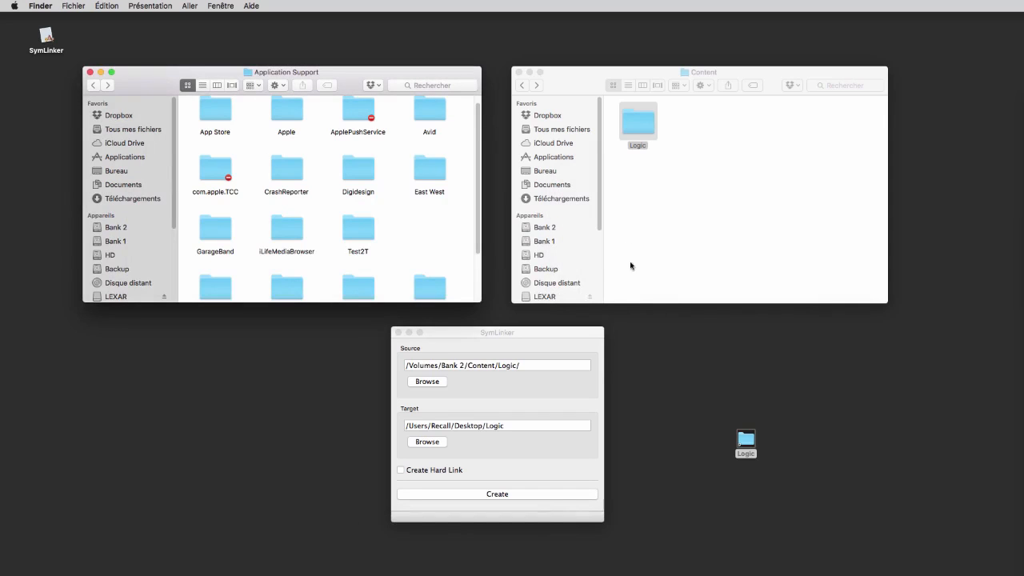
Step: Move the Logic symbolic link from the desktop into Application Support, authorize it with the account password, and close the SymLinker window
drag(745, 440, 425, 230)
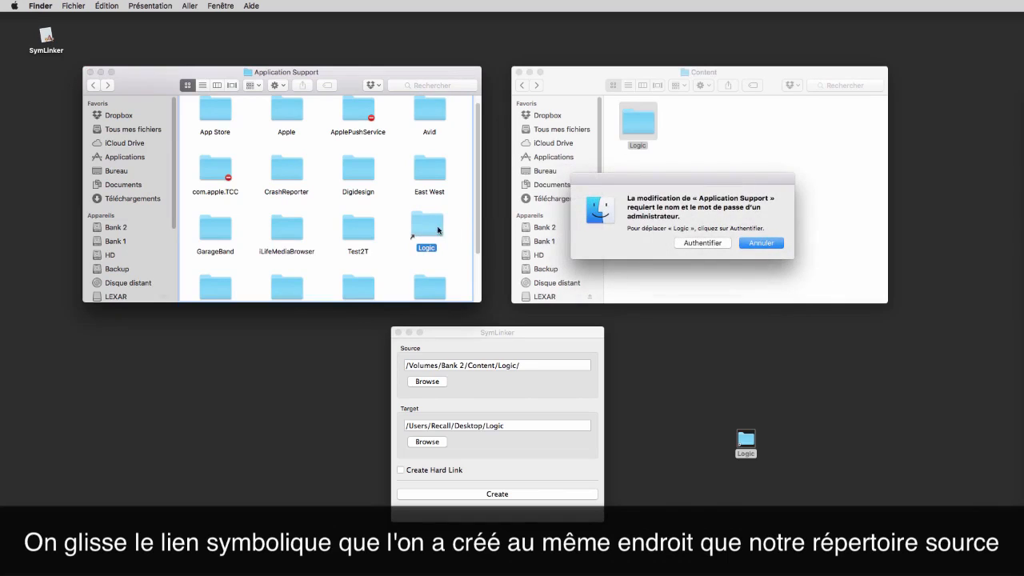
click(696, 242)
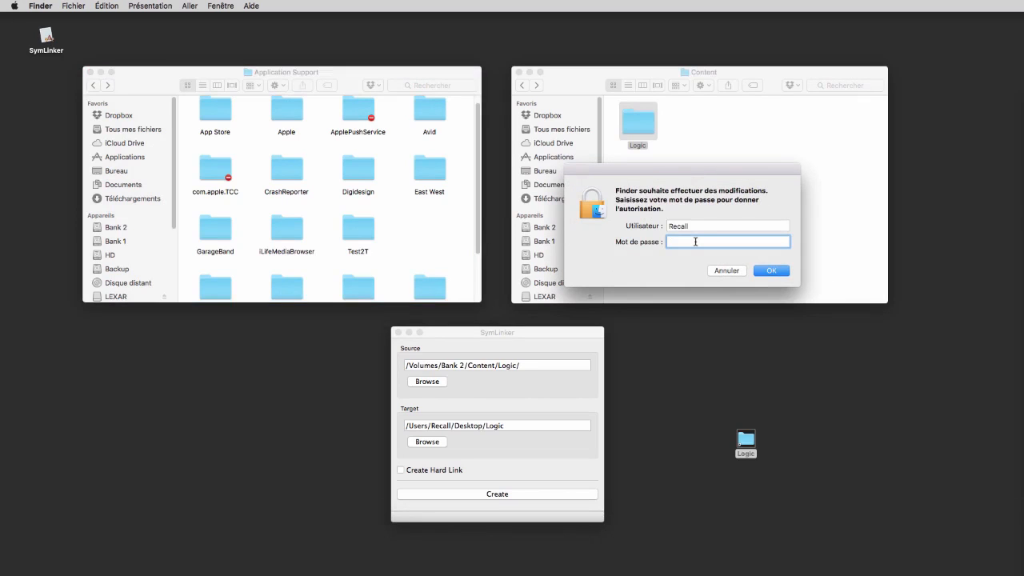
text(••••)
key(Return)
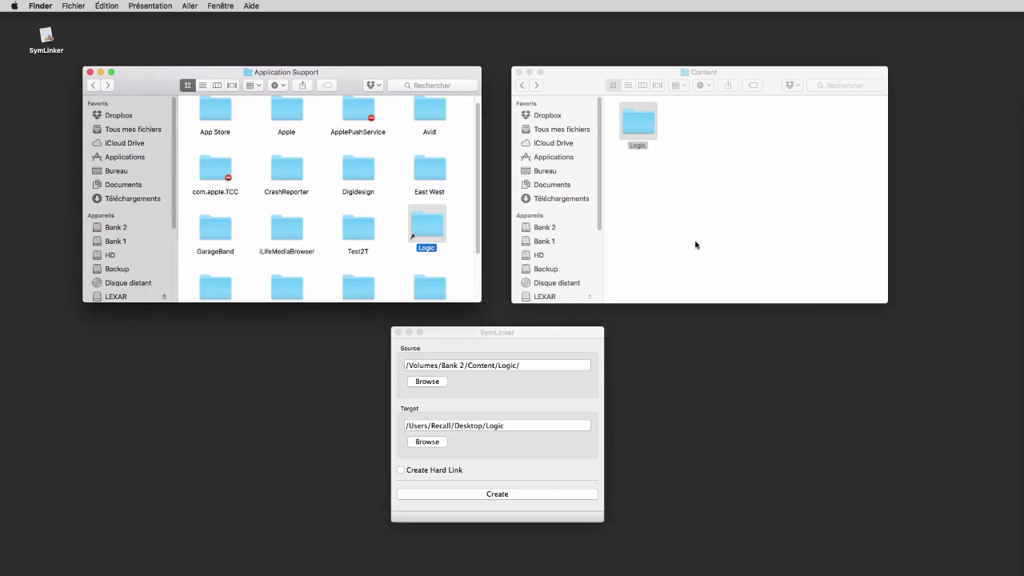
click(745, 238)
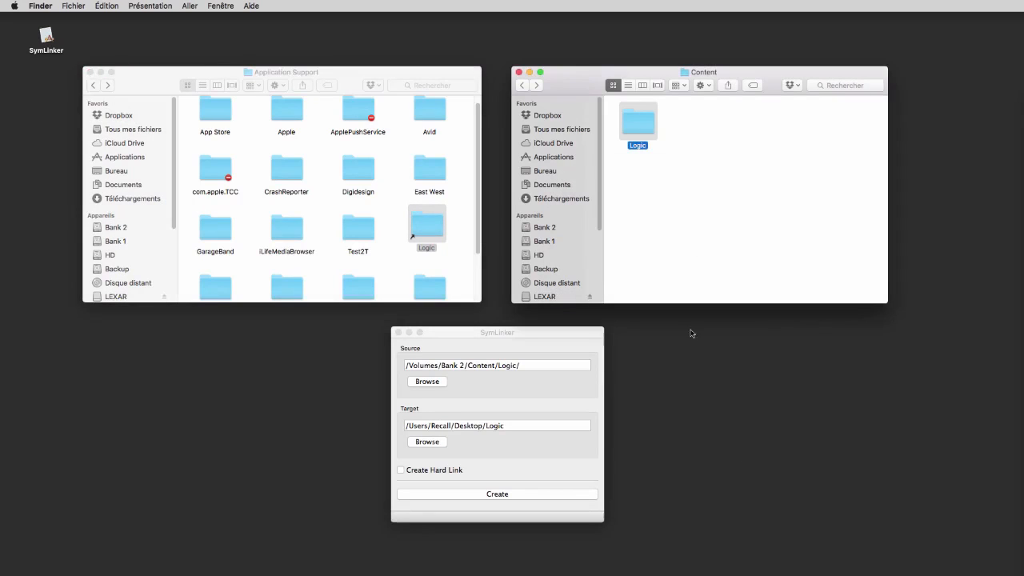
click(399, 333)
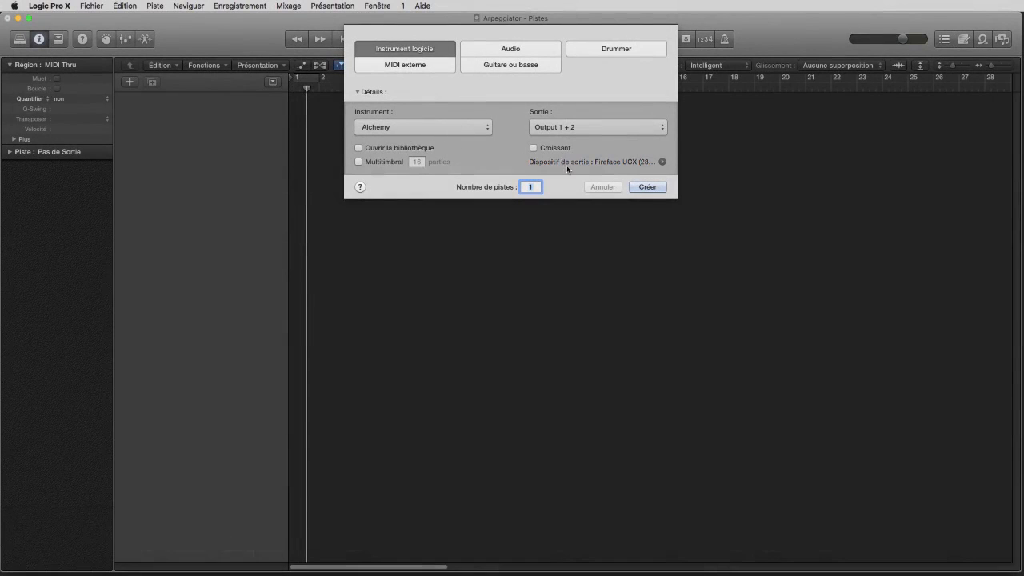
Step: In Logic Pro X, create one software instrument track with Alchemy on Output 1 + 2 and move the plug-in window clear of the track header
click(646, 188)
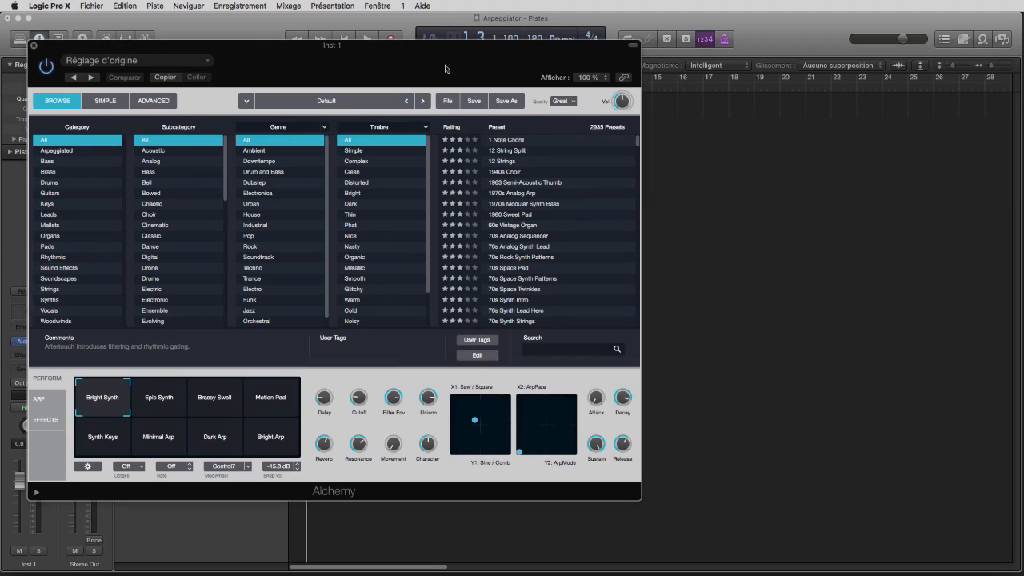
drag(448, 66, 769, 98)
Step: Check Alchemy's preset list and its sound library categories, including the Modern Synth subcategories, without loading a preset
click(703, 145)
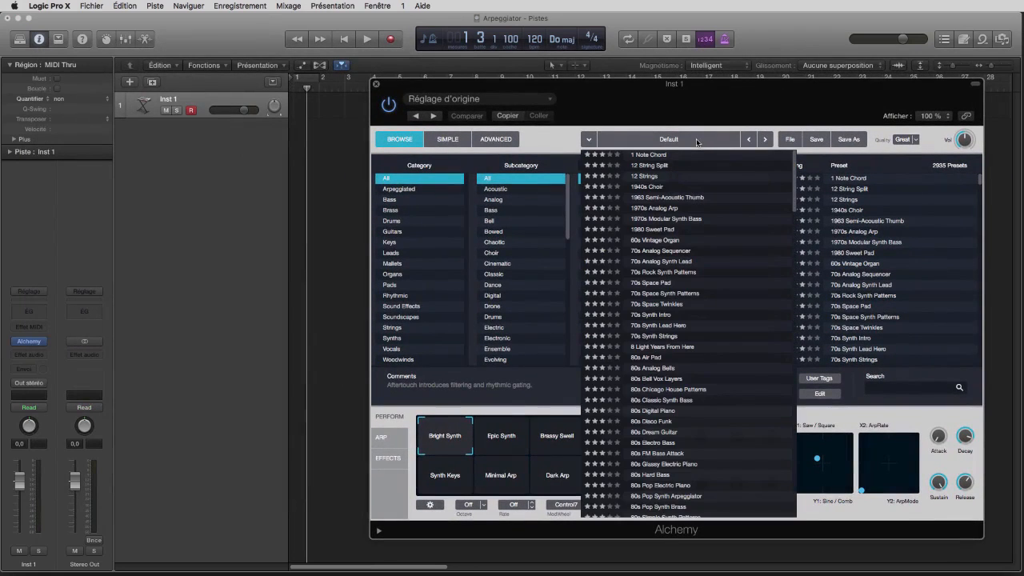
click(555, 141)
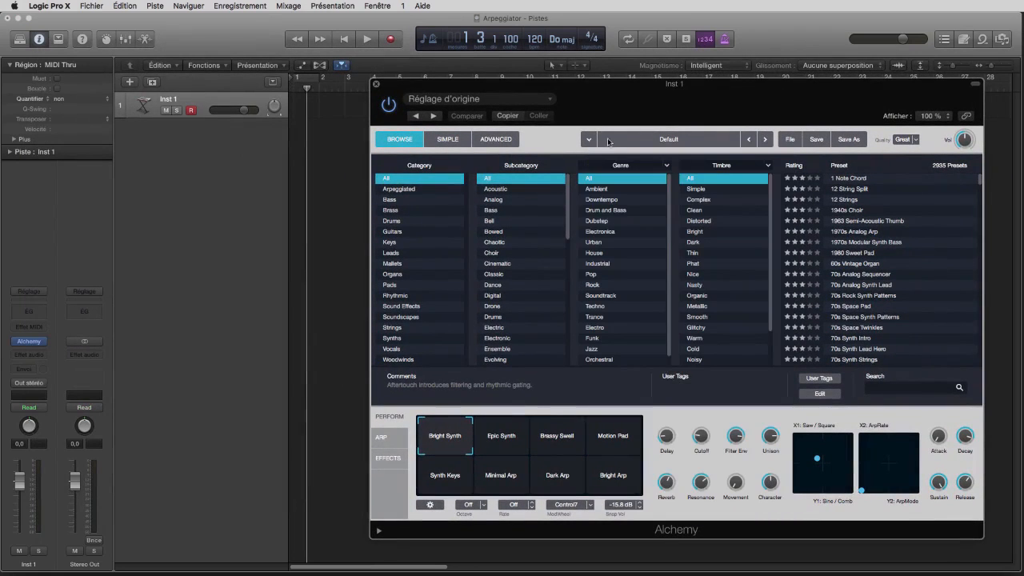
click(589, 141)
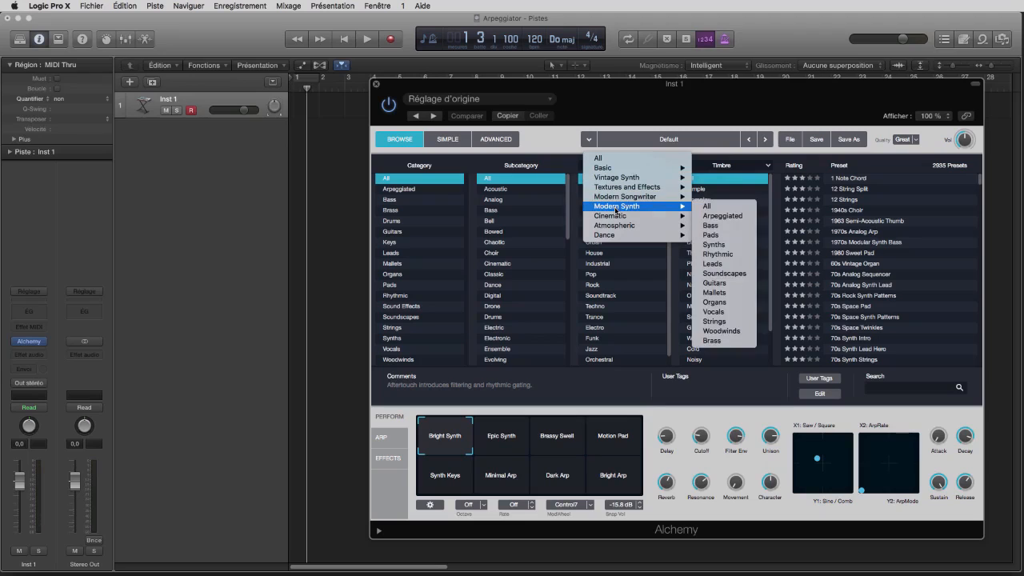
click(545, 136)
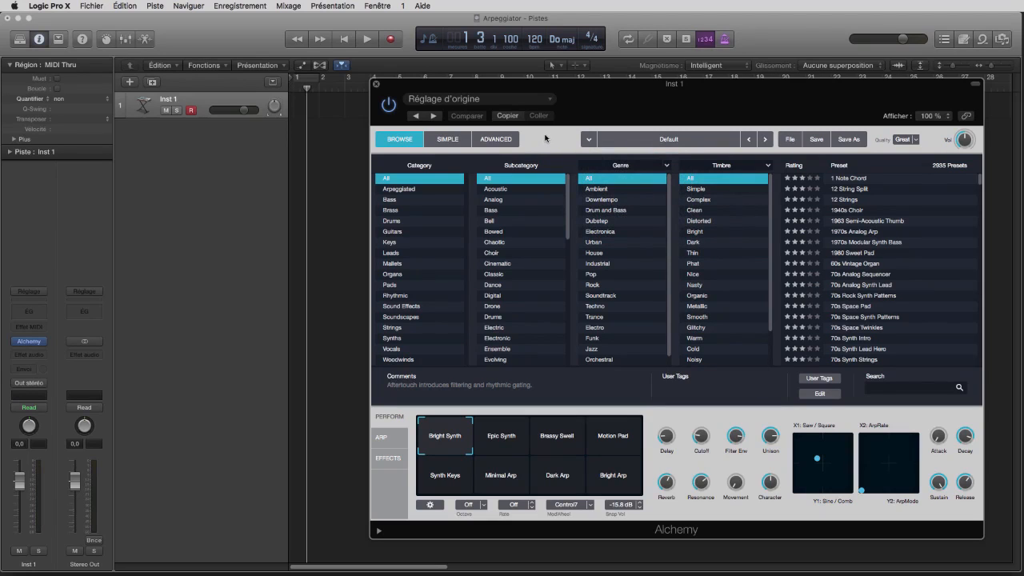